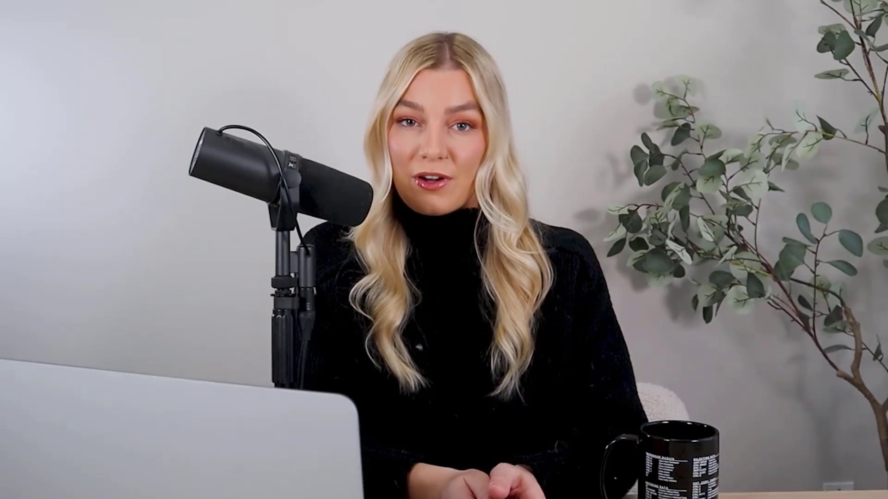
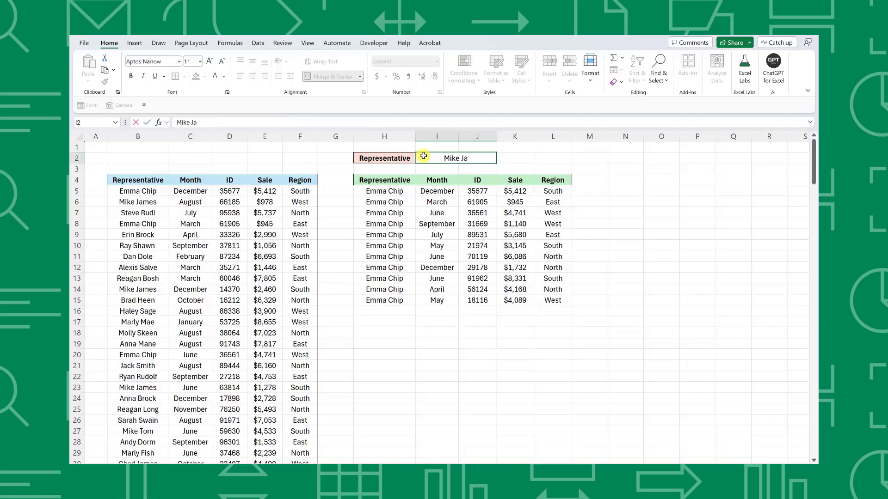
key("Return")
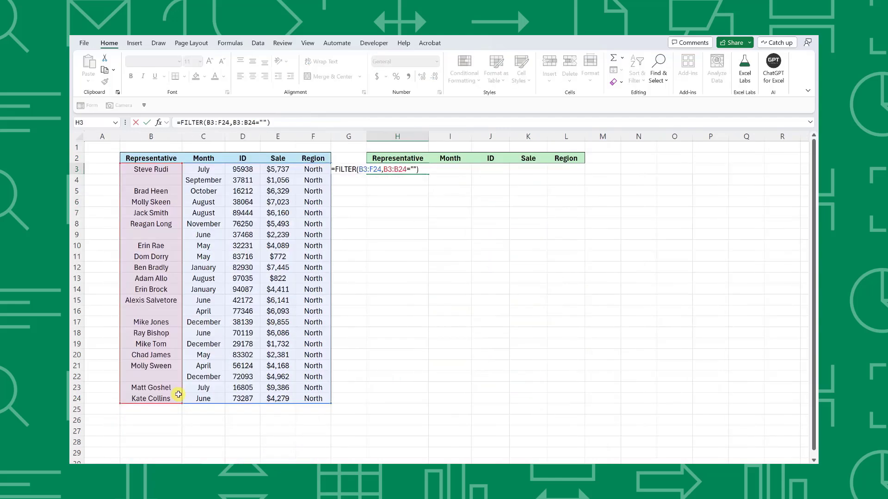
key("Return")
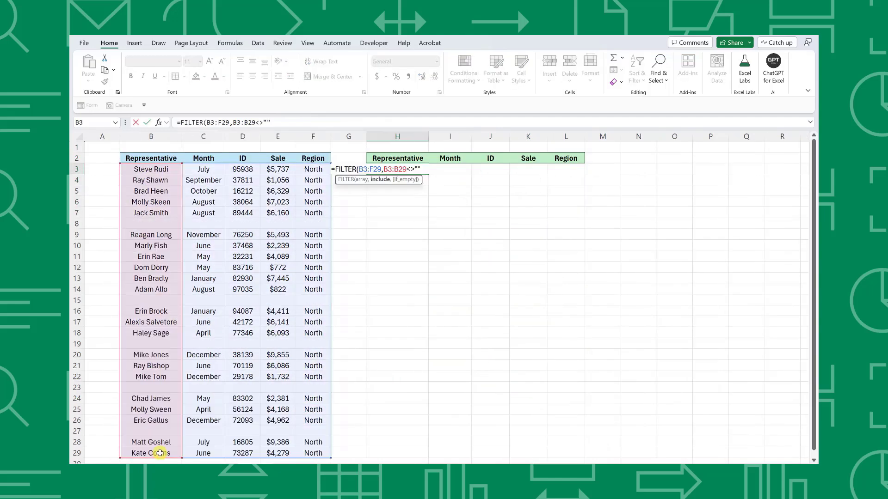
key("Return")
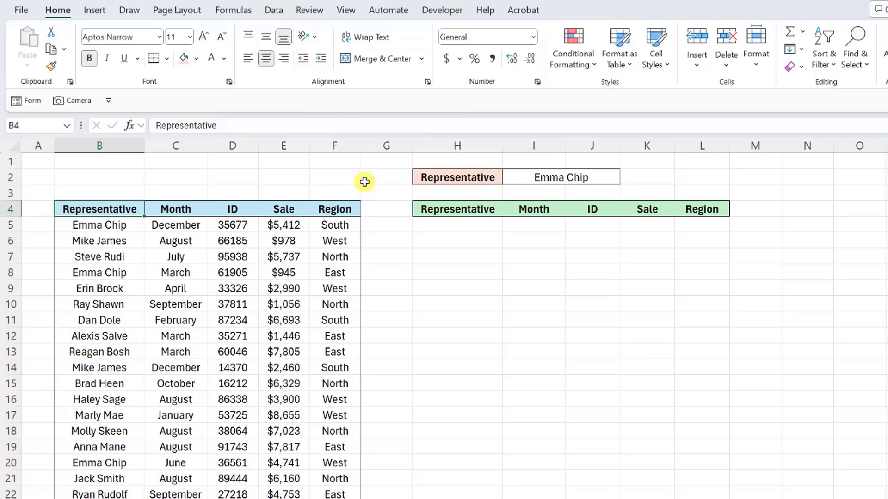
Step: Start a FILTER formula in H5 over the sales data range B5:F198
left_click(419, 224)
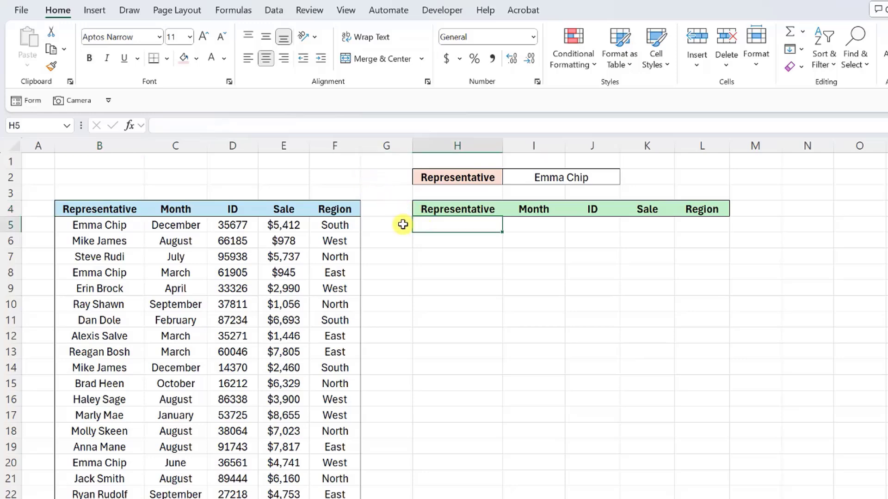
type("=fil")
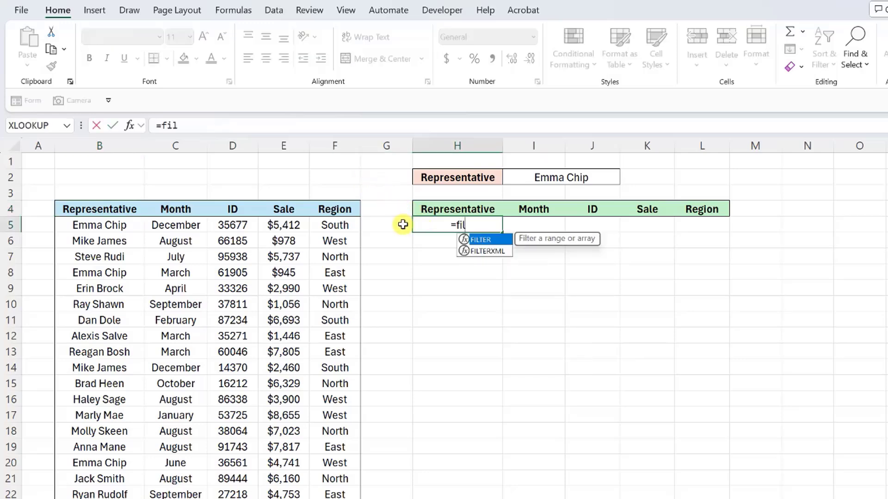
key("Tab")
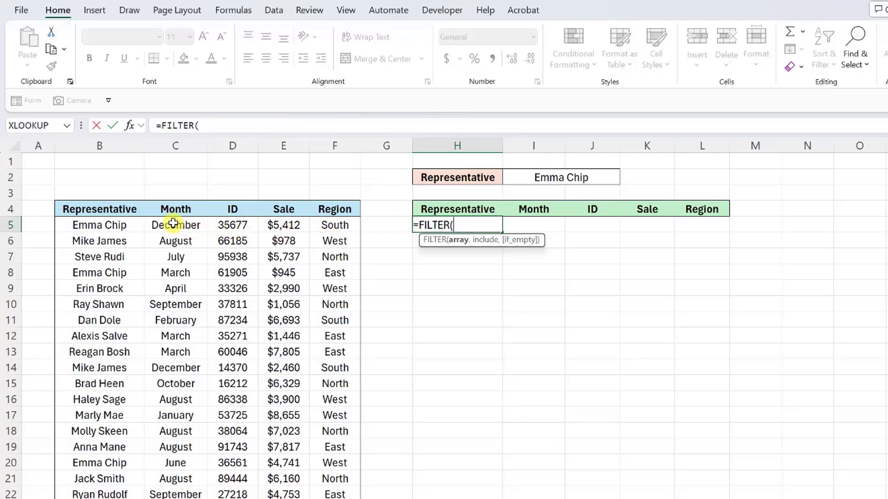
left_click(134, 225)
key("ctrl+shift+Right")
key("ctrl+shift+Down")
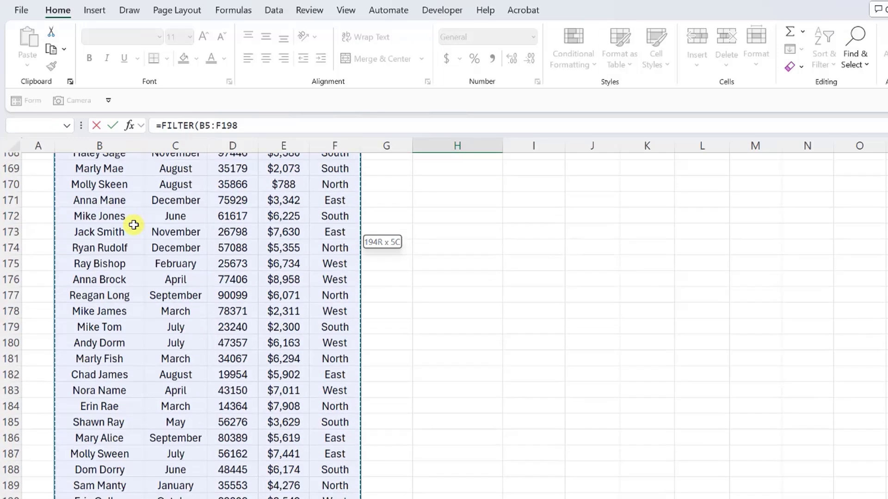
type(",")
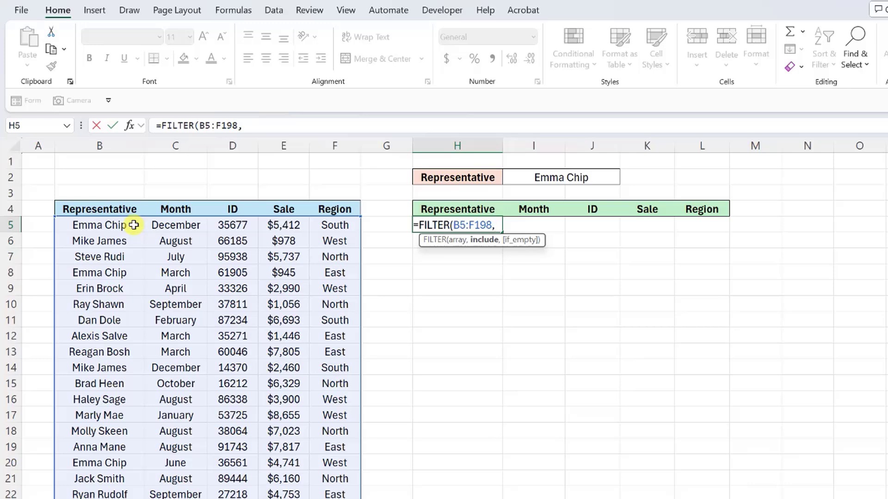
left_click(134, 225)
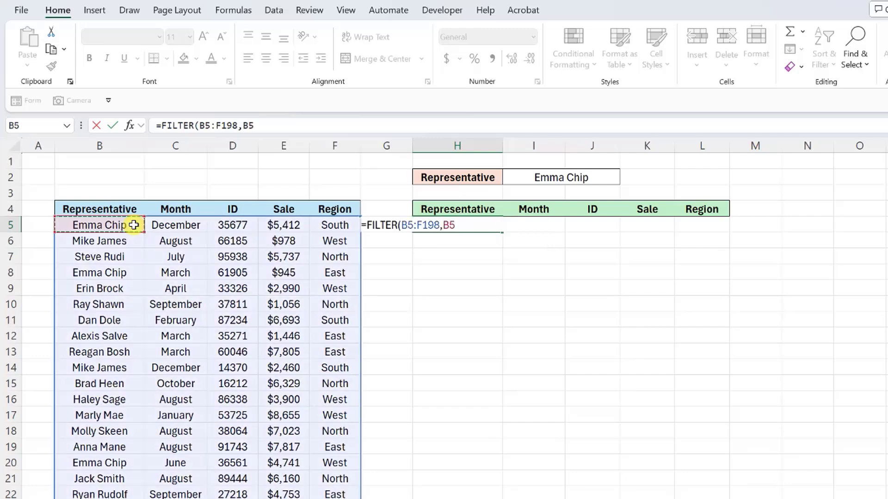
key("ctrl+shift+Down")
scroll(133, 225, "up", 20)
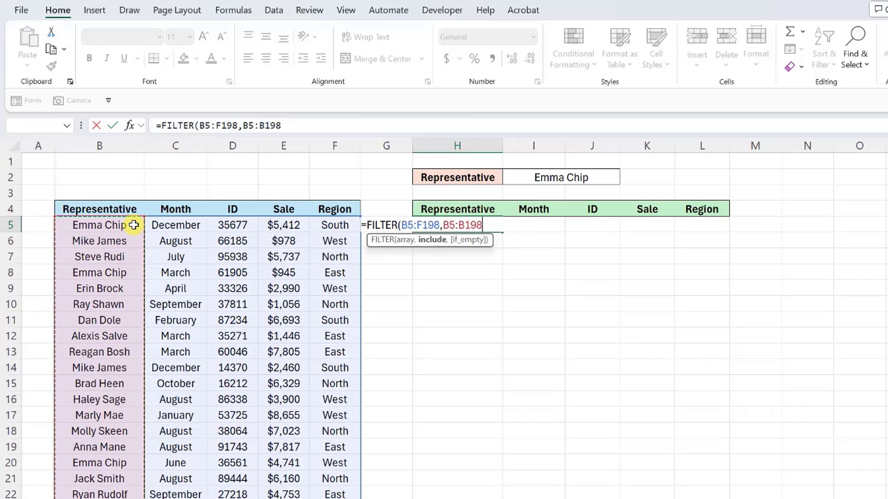
type("=")
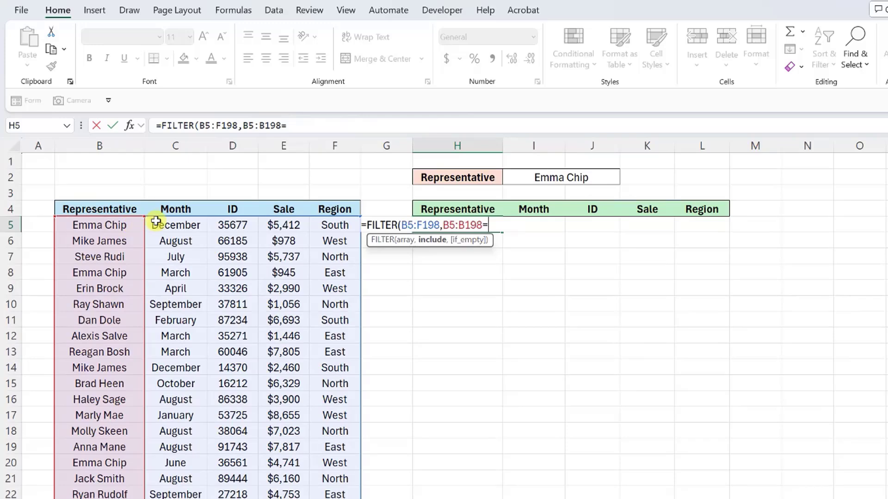
left_click(513, 173)
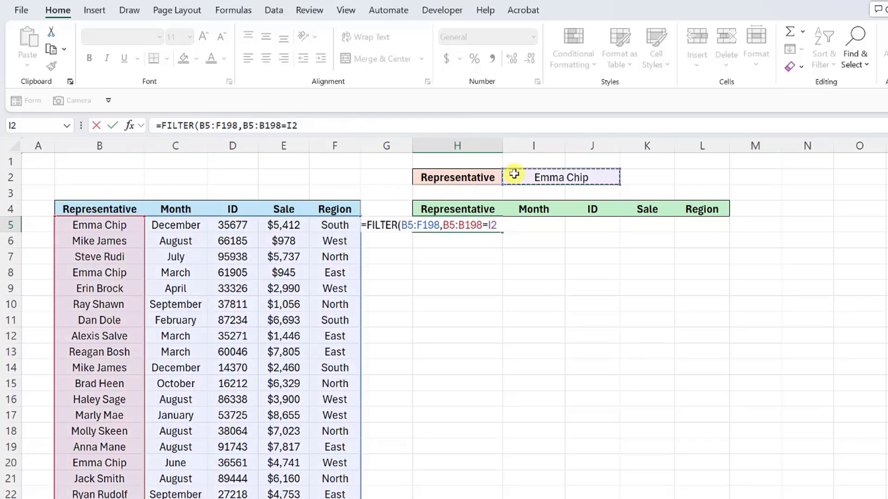
type(")")
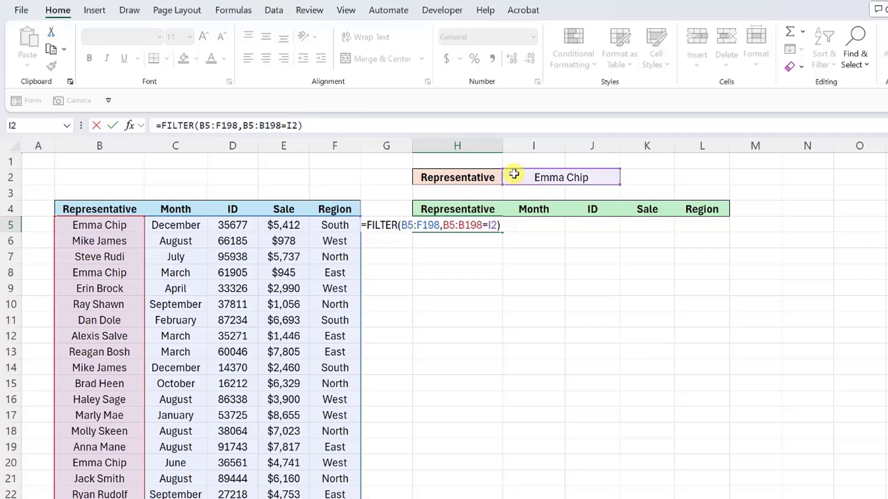
key("Return")
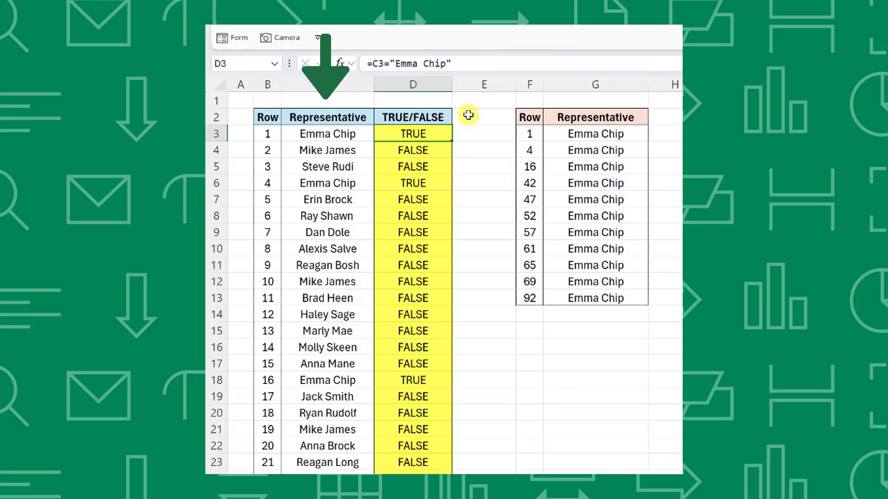
Step: Show the FILTER formula in F3 on the TRUE/FALSE explanation sheet
left_click(522, 134)
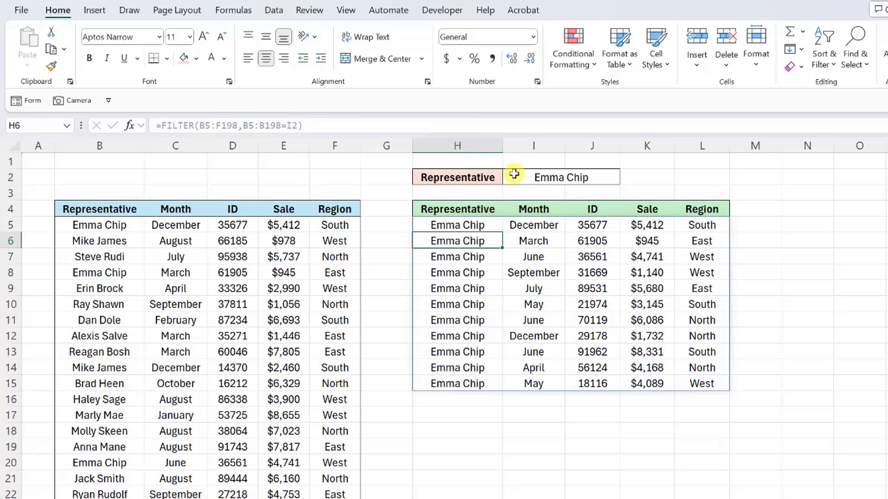
left_click(515, 173)
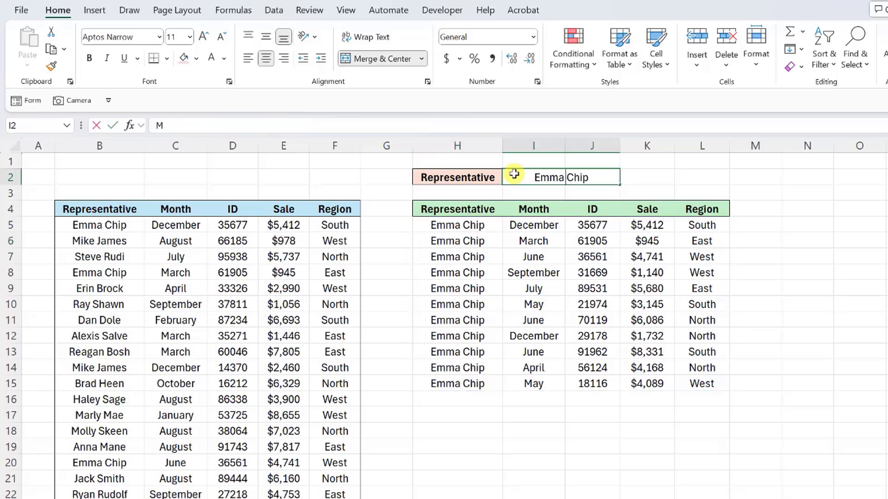
key("Return")
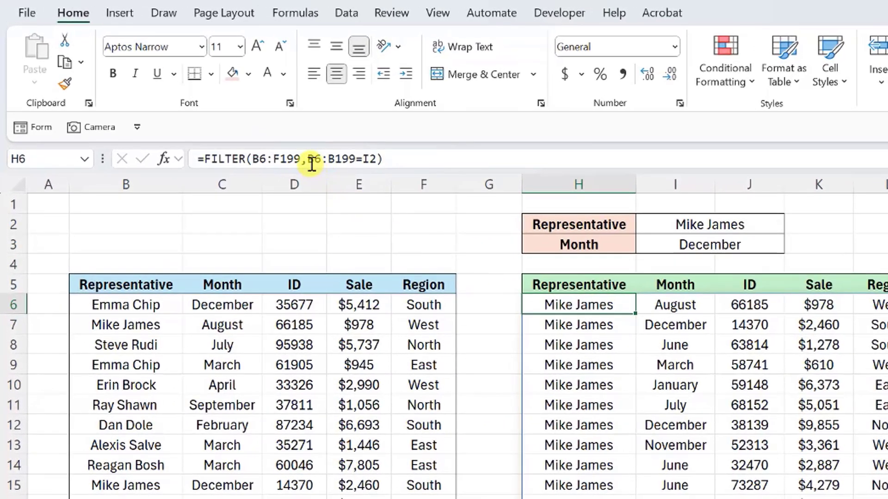
Step: Edit H6's formula to wrap the representative condition in parentheses and multiply by a second condition
left_click(246, 128)
left_click(309, 160)
type("(")
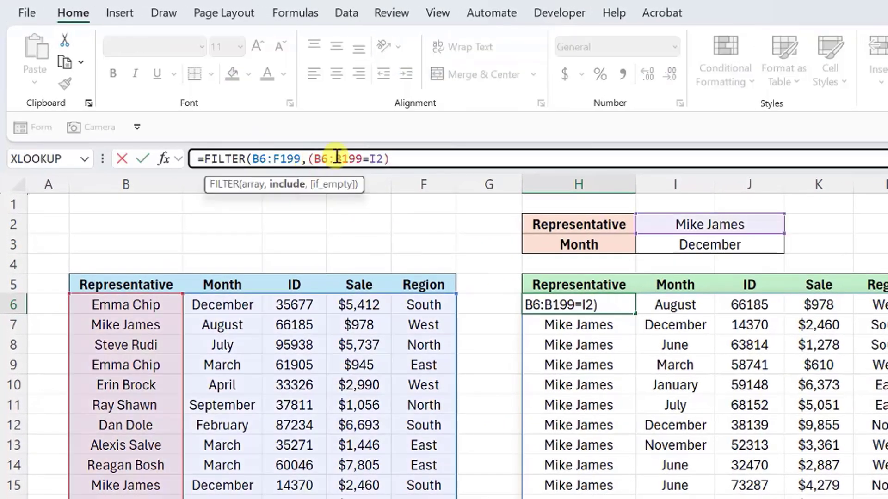
left_click(386, 159)
type(")")
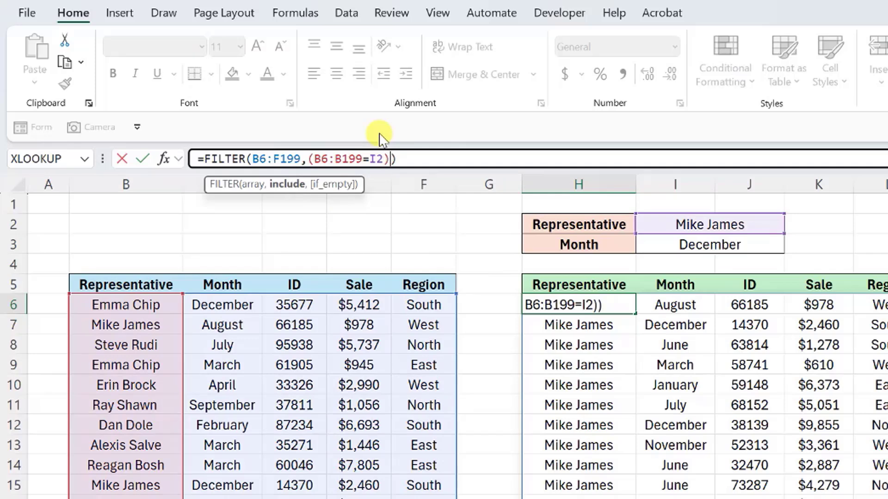
type("*(")
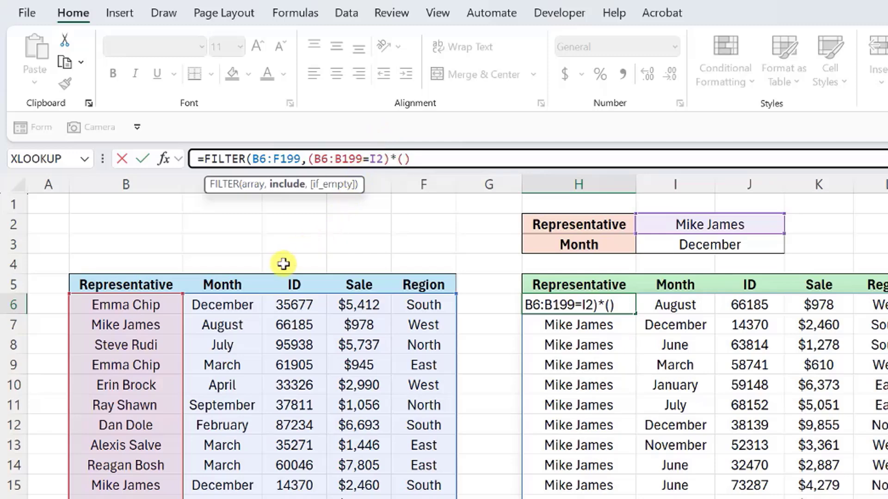
Step: Add the month condition C6:C199=I3 and commit the two-condition FILTER formula
left_click(240, 304)
key("ctrl+shift+Down")
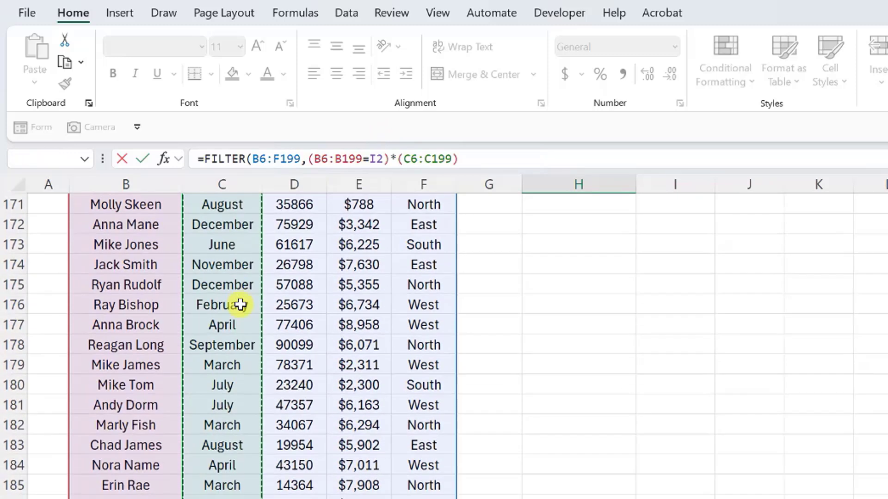
scroll(241, 305, "up", 20)
scroll(240, 304, "up", 5)
type("=")
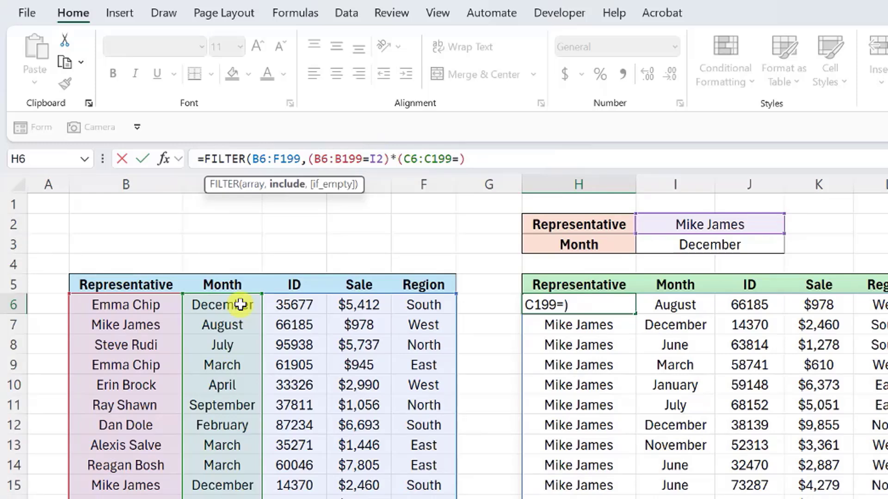
left_click(647, 247)
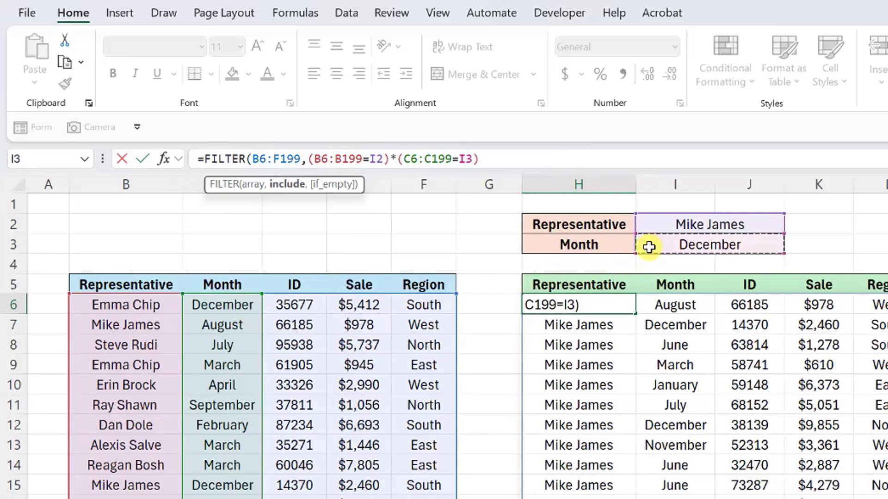
type(")")
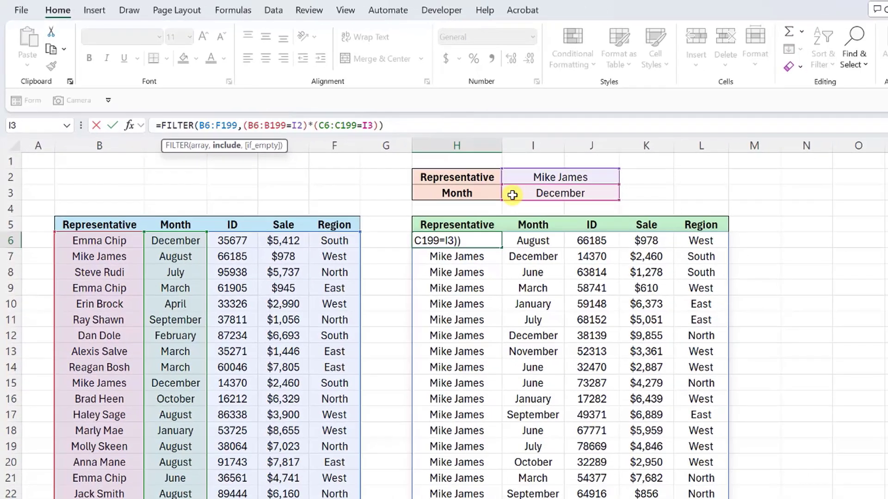
key("Return")
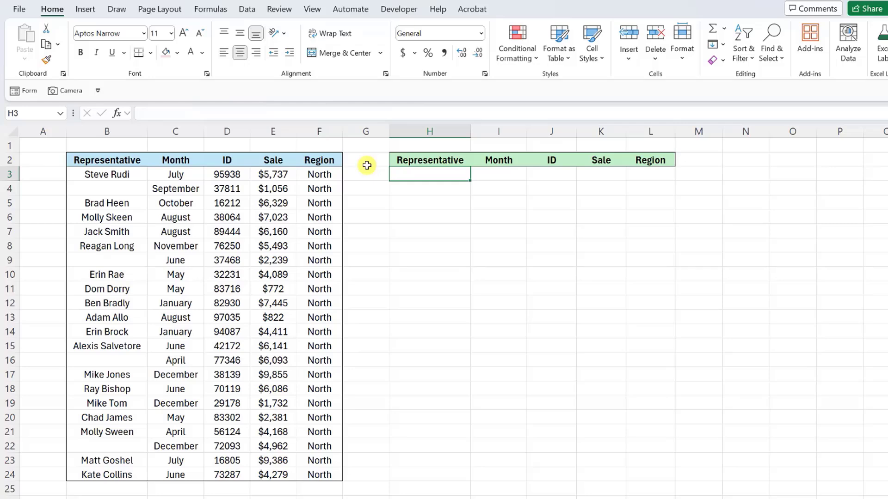
Step: Enter =FILTER(B3:F24,B3:B24="") in H3 to list rows with a blank Representative
type("=FILTER(")
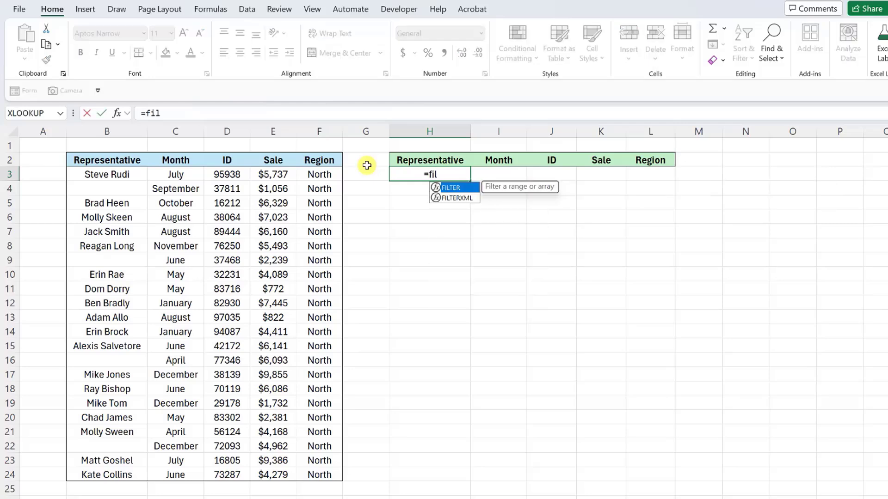
left_click_drag(141, 174, 312, 482)
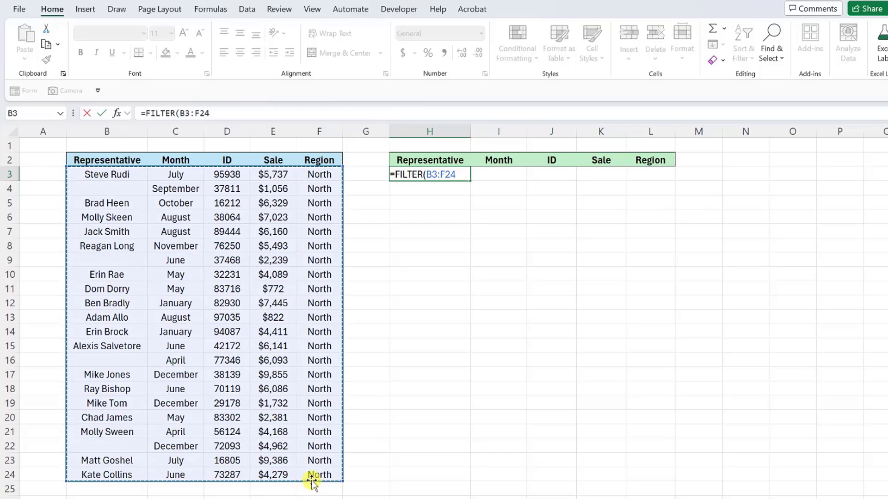
type(",")
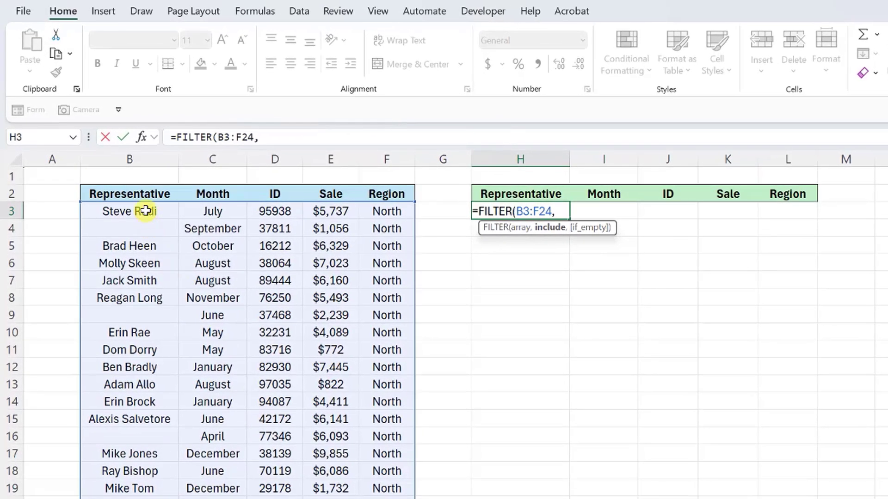
left_click_drag(146, 210, 153, 498)
type("=")
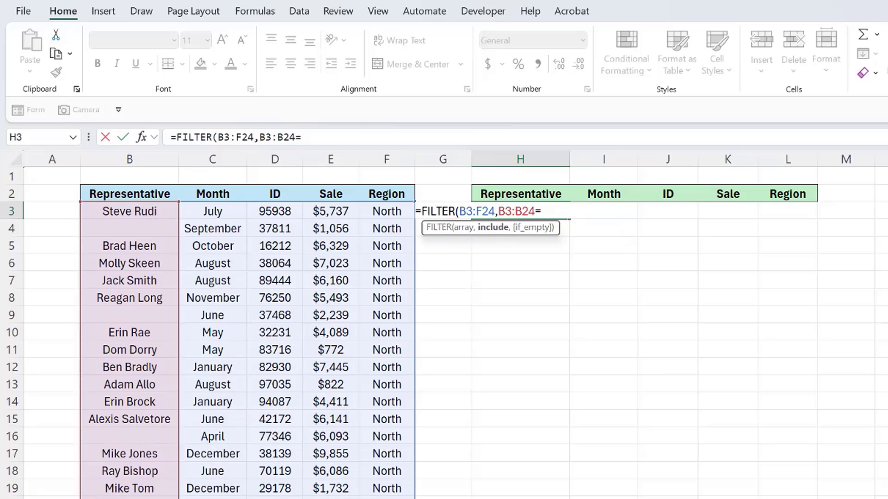
type("\"\"")
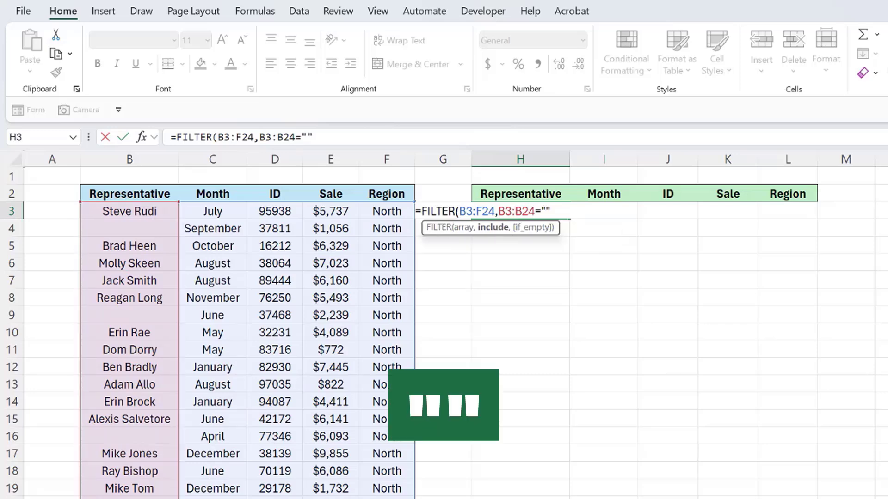
type("\"")
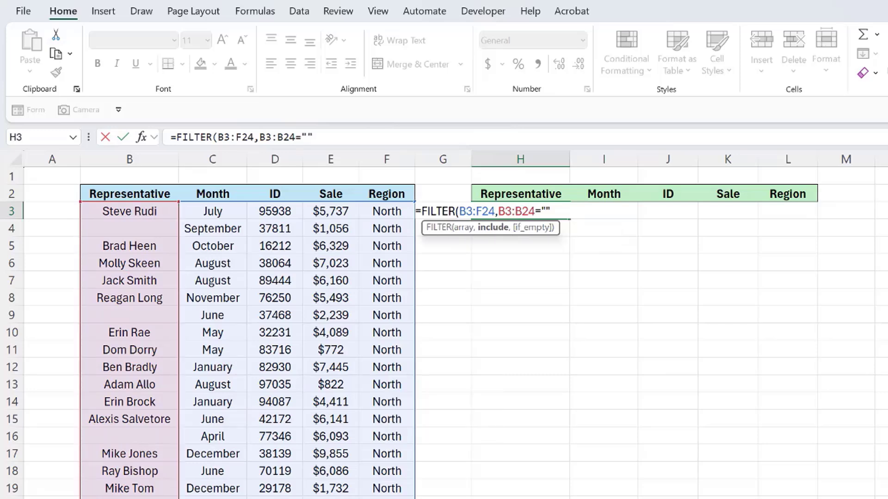
type(")")
key("Return")
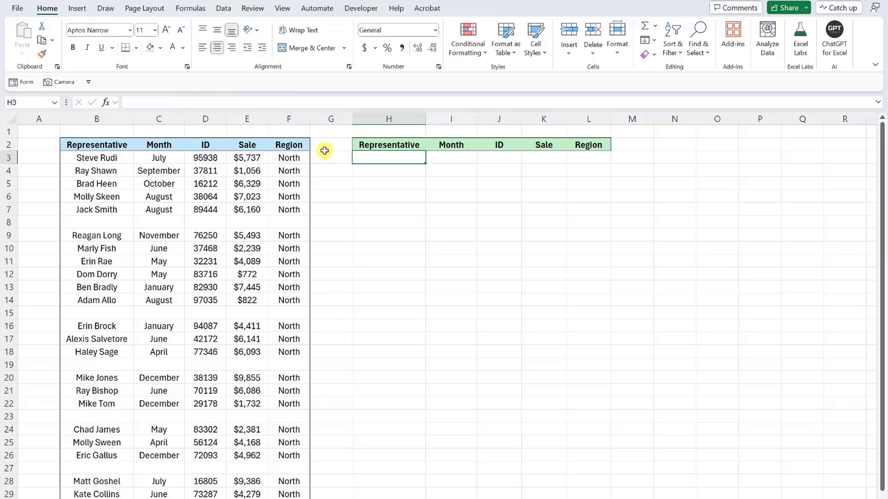
Step: Enter =FILTER(B3:F29,B3:B29<>"") in H3, spilling the 22 non-blank sales rows
type("=FIL")
key("Tab")
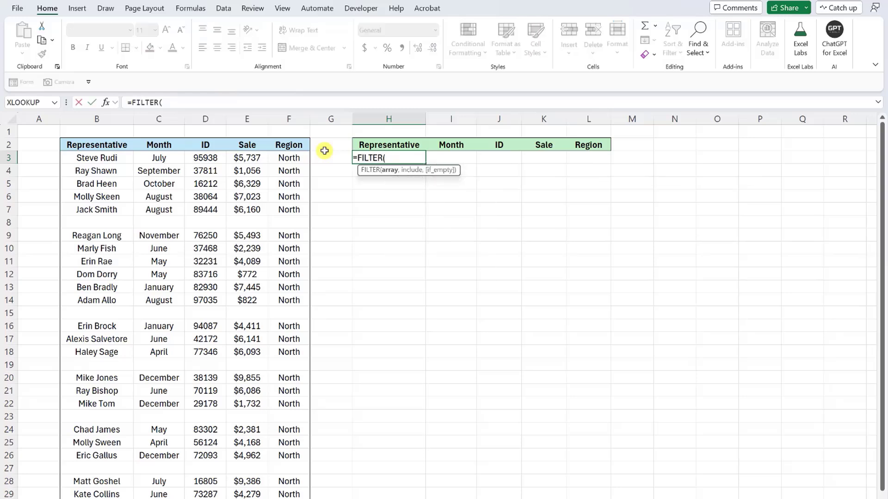
left_click_drag(111, 160, 290, 492)
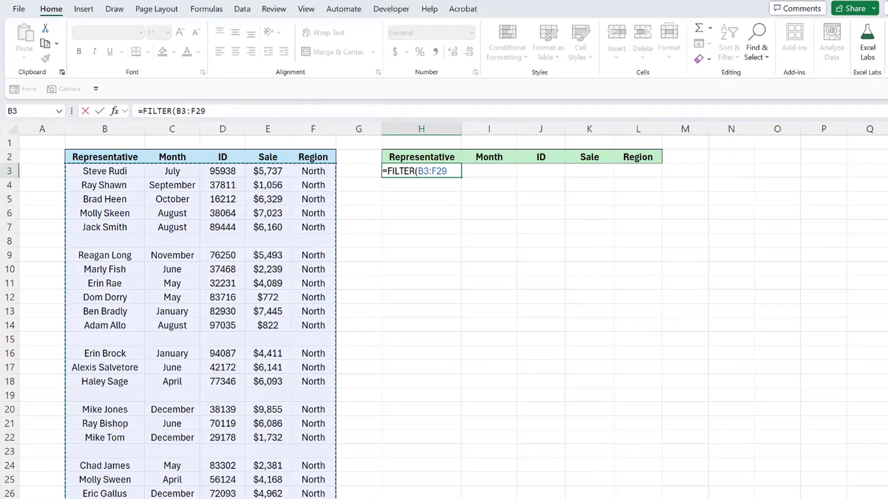
type(",")
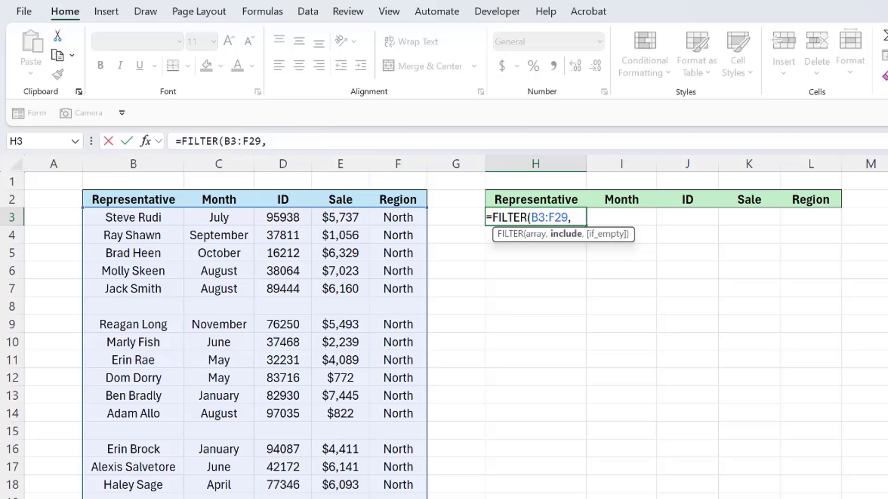
left_click_drag(129, 218, 178, 456)
key("ctrl+shift+Down")
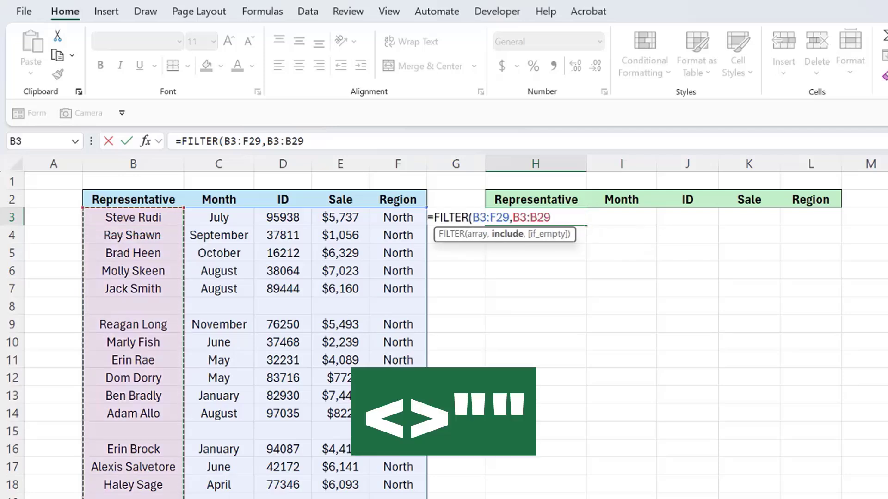
type("<>")
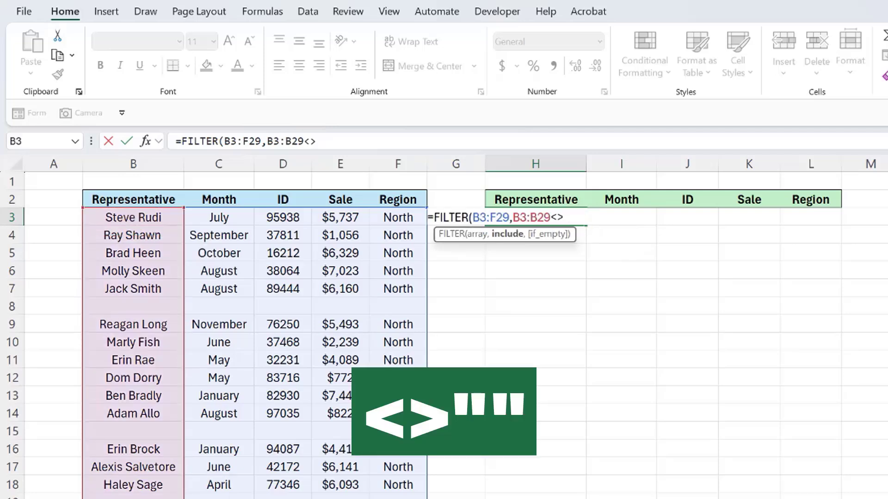
type("\"\"")
key("Return")
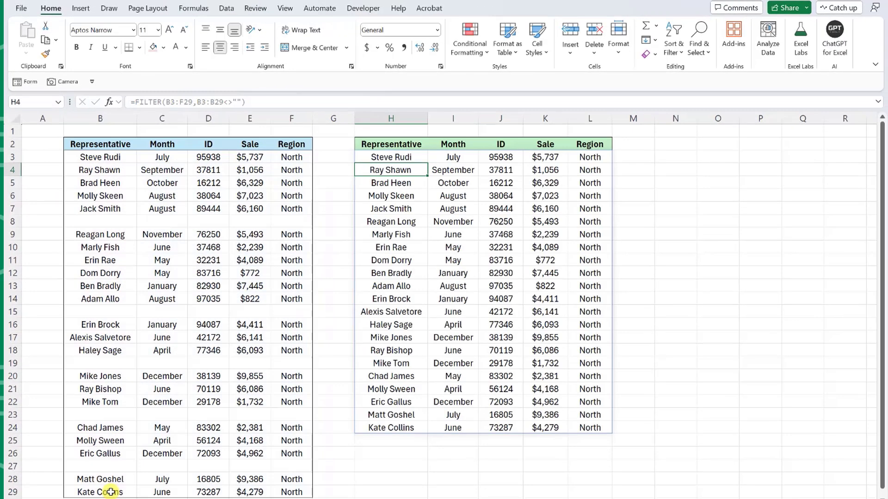